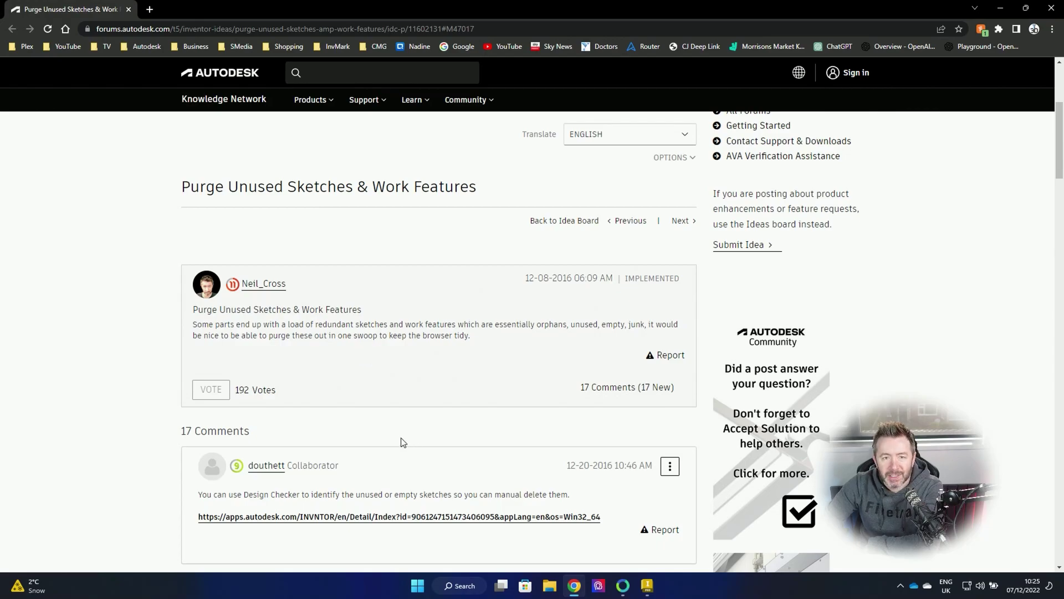
- Minimize the Chrome forum idea page to bring the FEA.ipt wheel in Inventor forward
click(1000, 7)
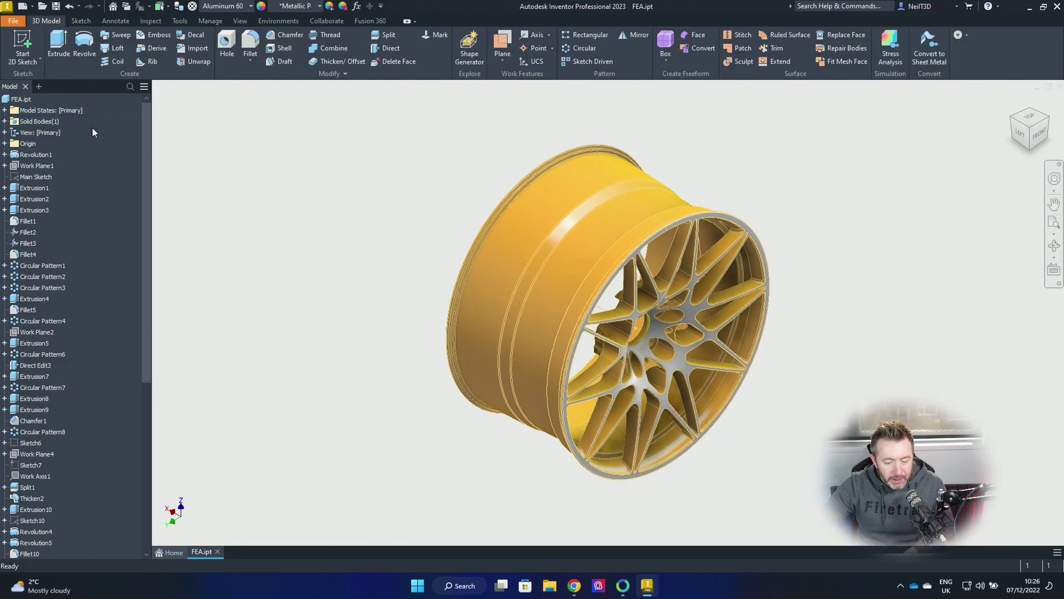
- Inspect Sketch10, Sketch7 and Sketch6 on the wheel, then go to the Manage tab
mouse_move(145, 131)
mouse_down()
mouse_move(146, 281)
mouse_move(145, 126)
mouse_up()
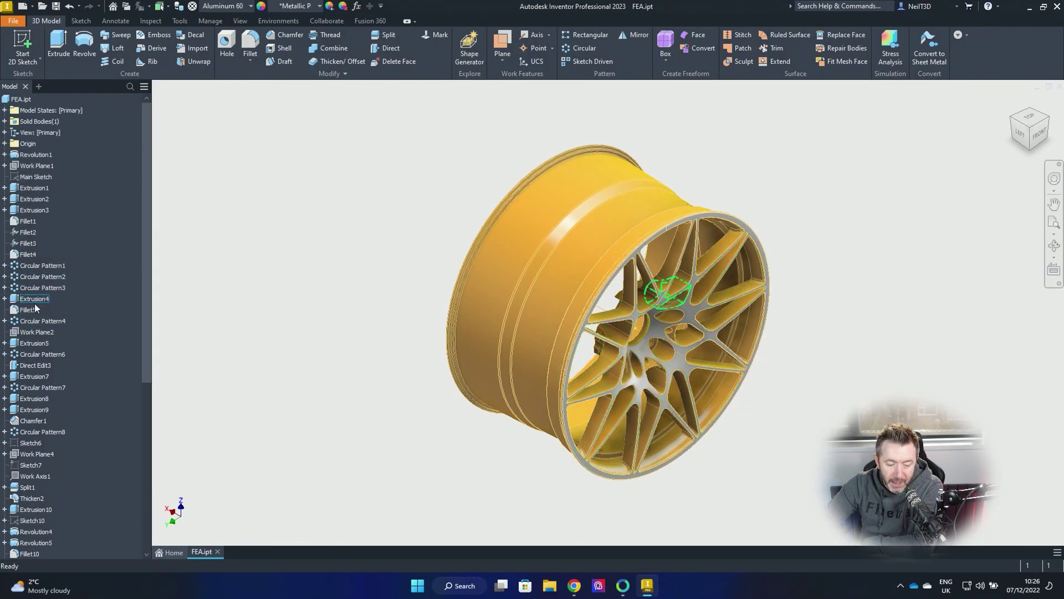
scroll(42, 355, down, 5)
scroll(42, 355, down, 3)
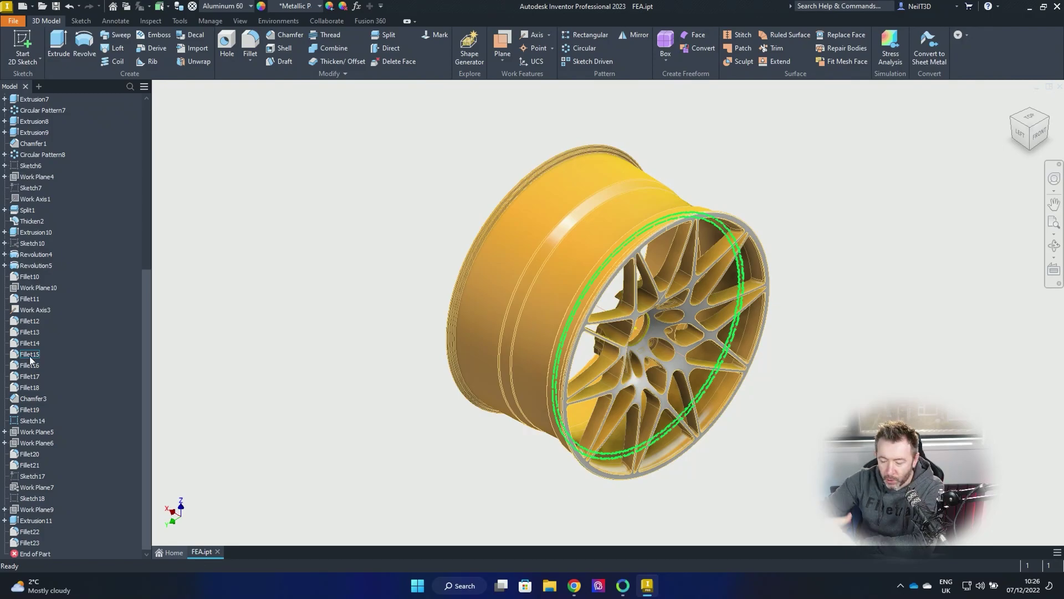
click(31, 243)
click(29, 187)
click(30, 167)
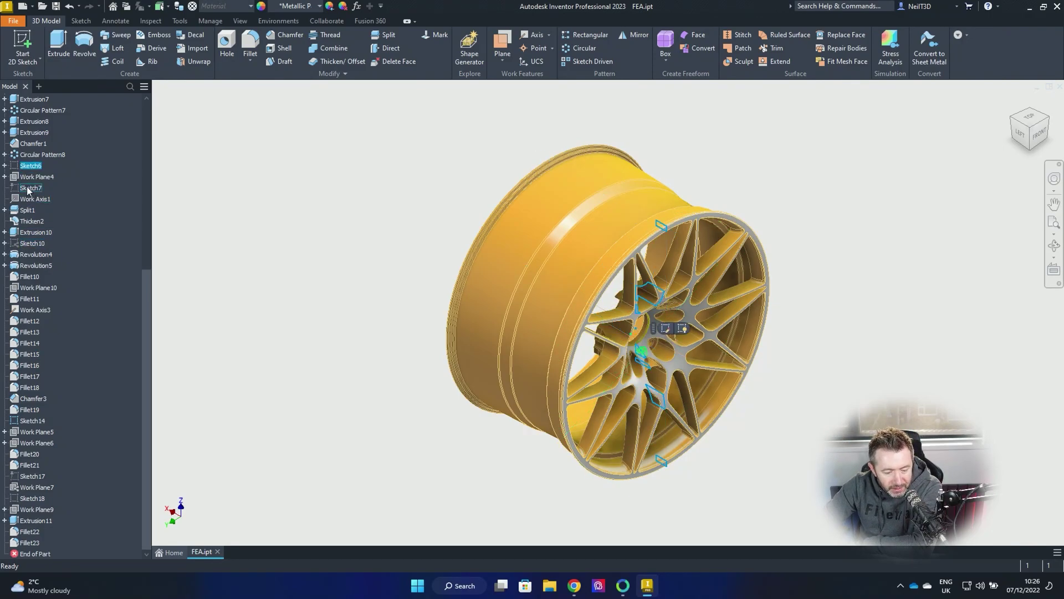
click(27, 187)
click(29, 167)
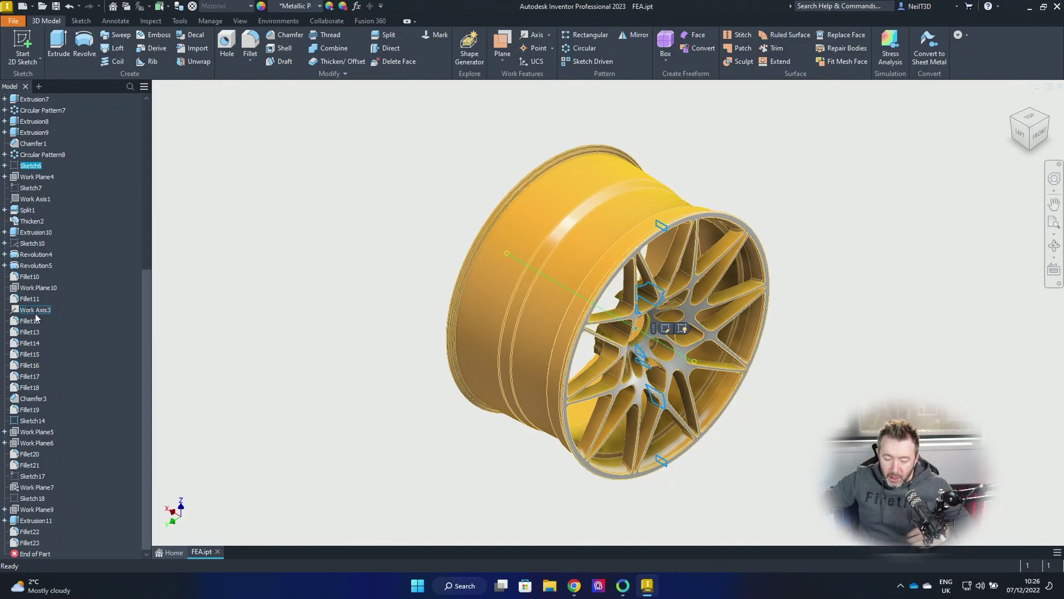
click(210, 21)
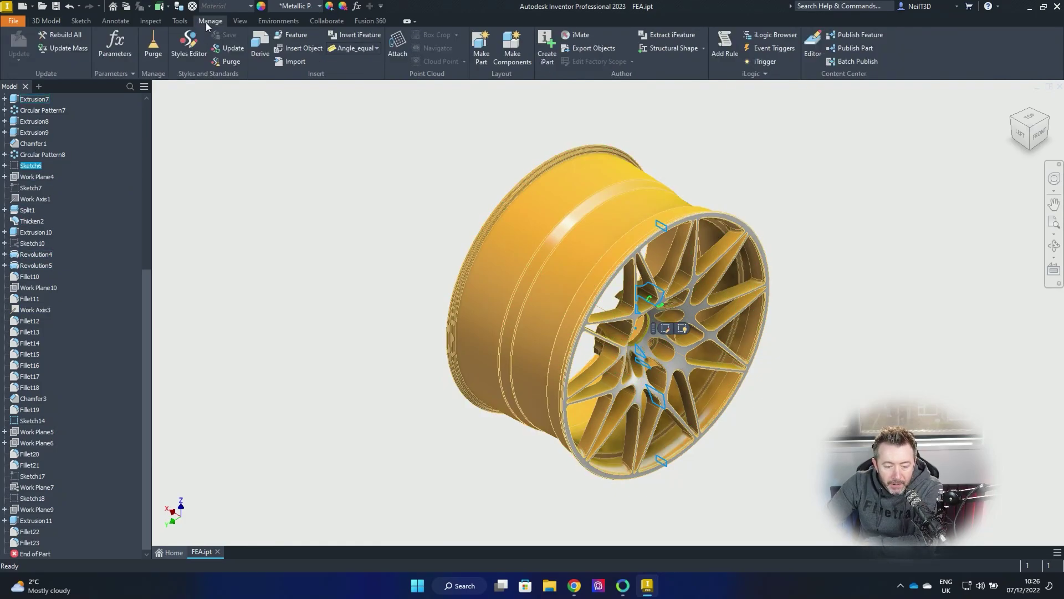
- Run Purge and confirm removal of Work Plane10, Work Axis3, Sketch14, Work Plane5 and Work Plane6
click(153, 45)
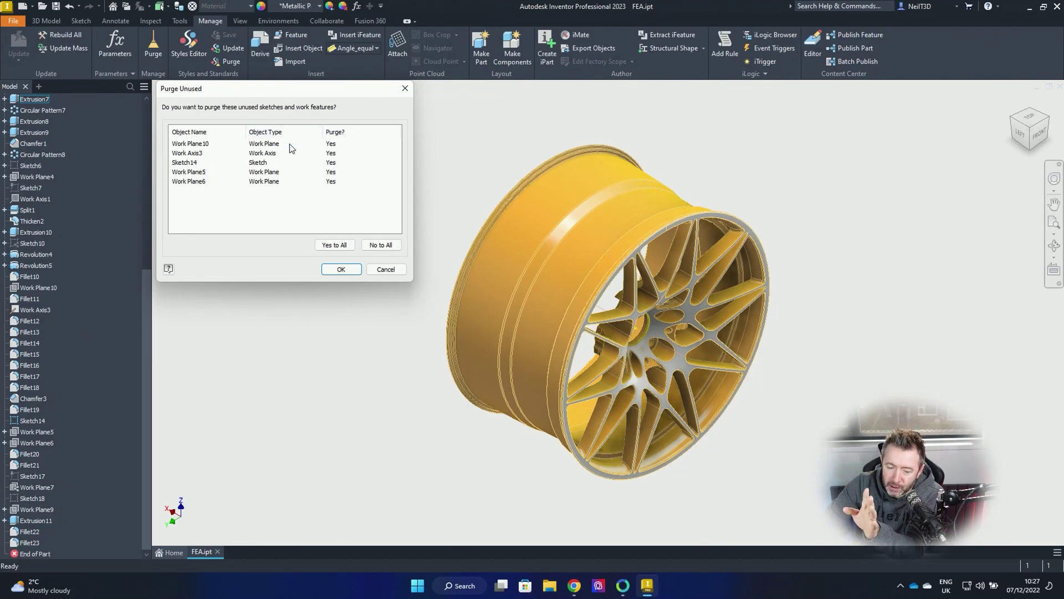
click(341, 270)
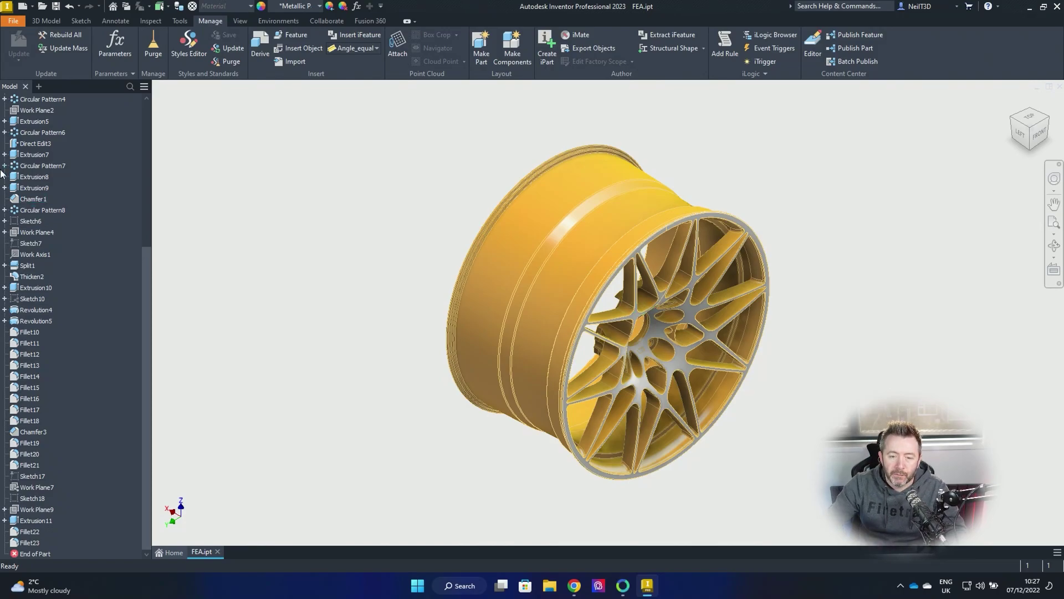
- Create Work Plane12 as an offset plane from the YZ Plane
click(43, 99)
click(46, 20)
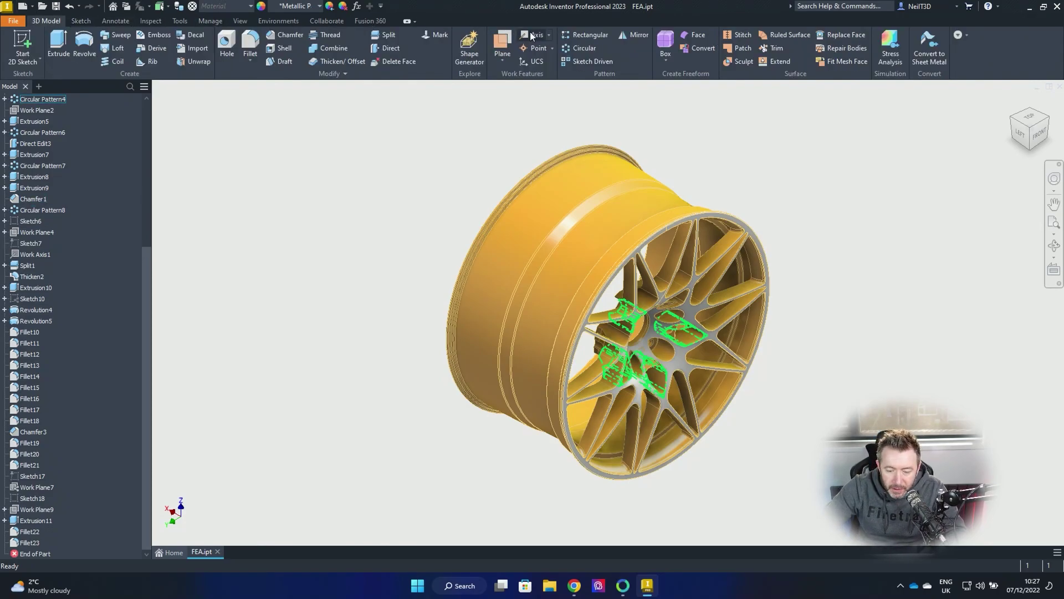
click(502, 43)
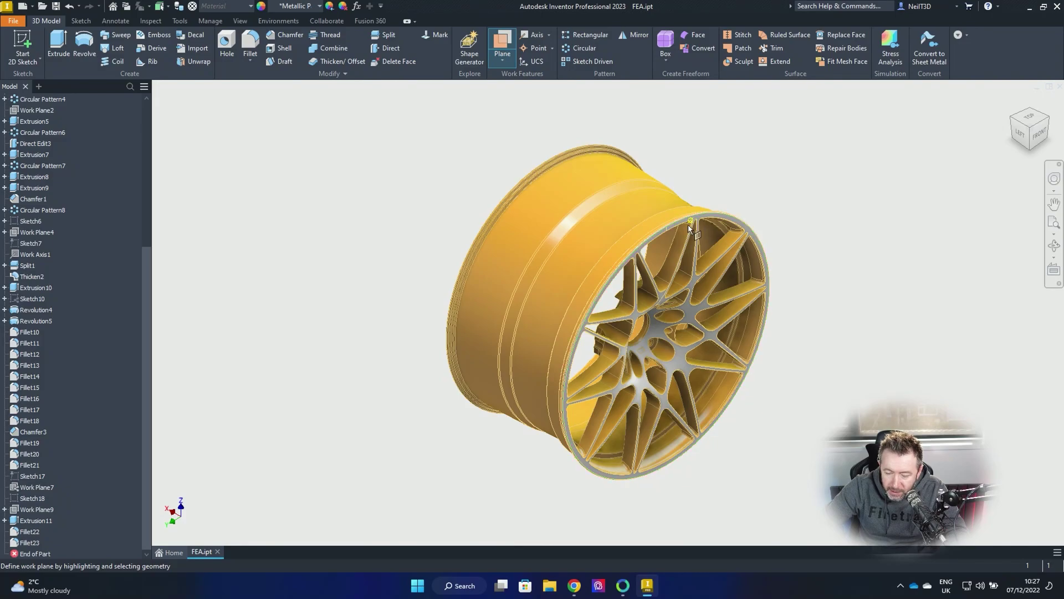
scroll(73, 241, up, 10)
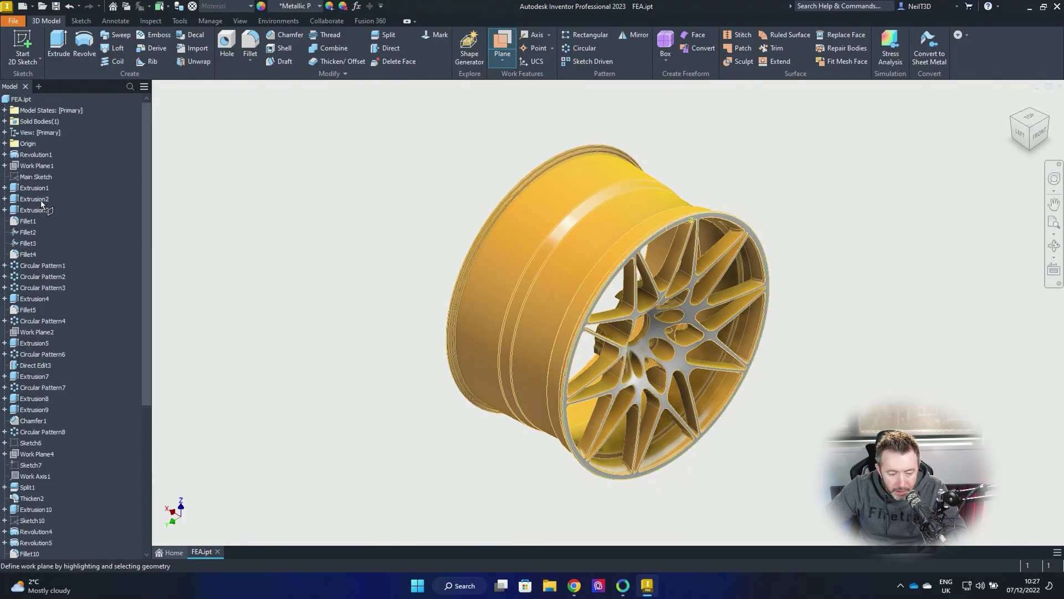
click(4, 143)
click(39, 155)
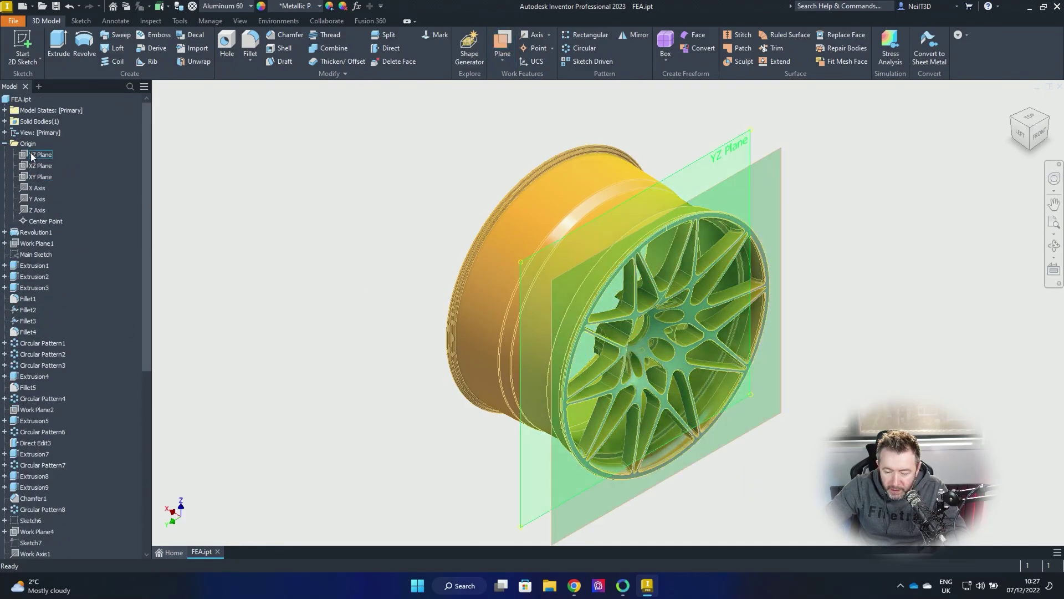
click(506, 50)
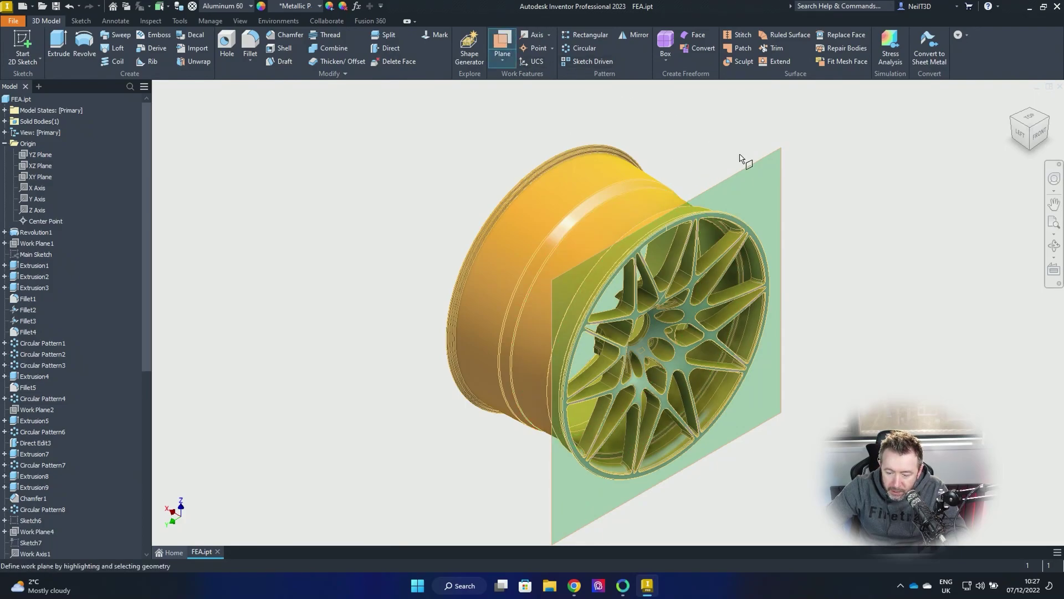
drag(747, 169, 819, 237)
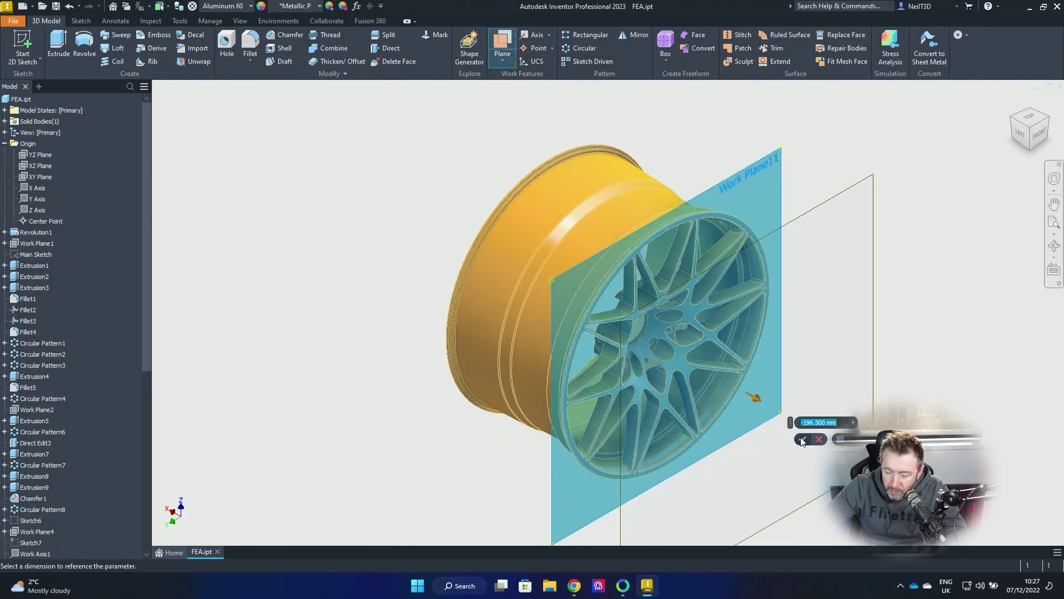
key(Return)
drag(148, 267, 148, 467)
click(5, 542)
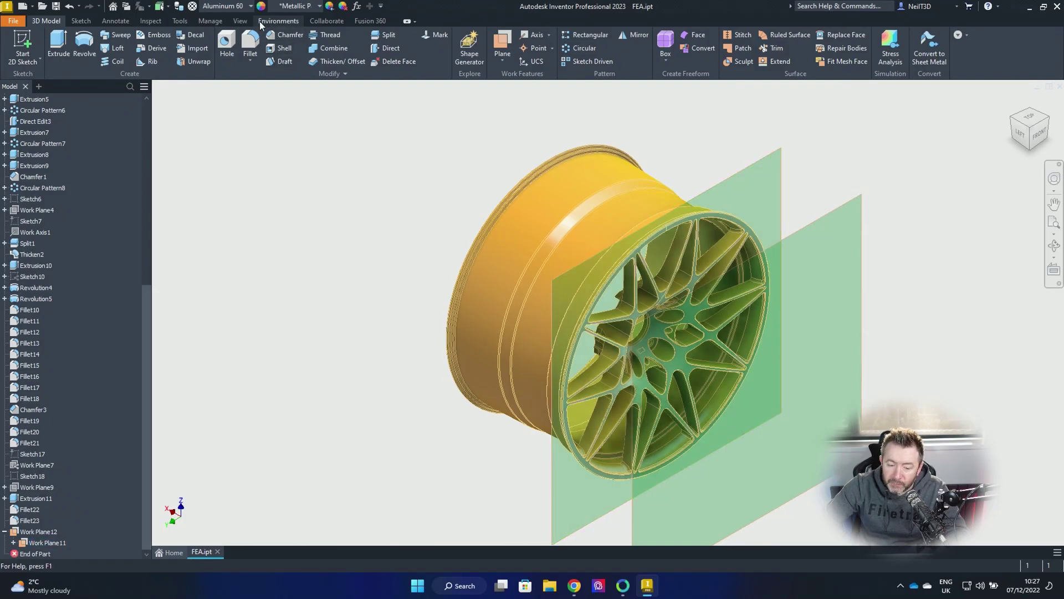
- Purge Work Plane12, then run Purge again to remove Work Plane11
click(210, 21)
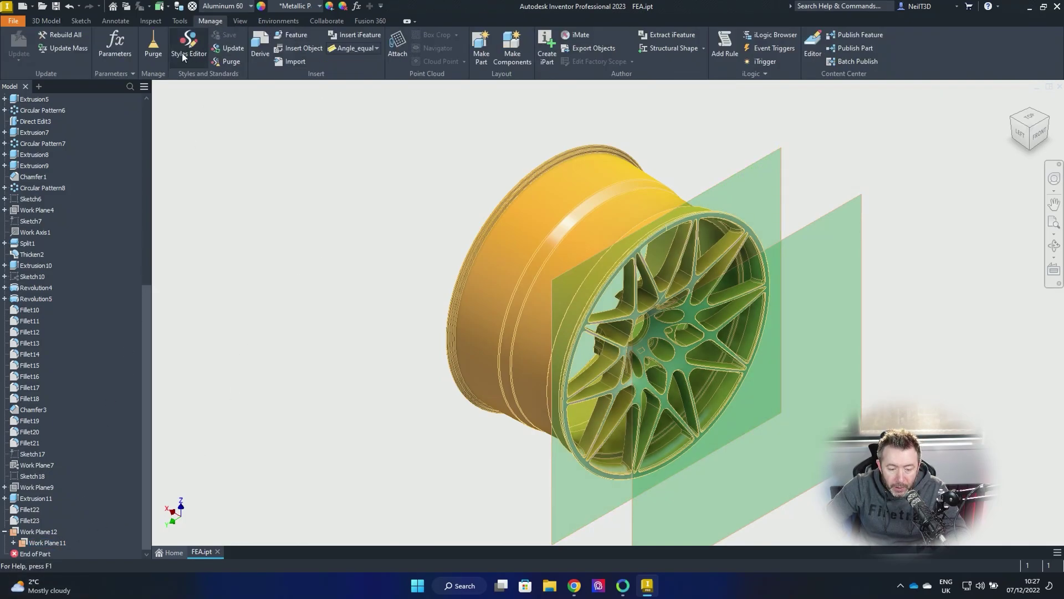
click(152, 46)
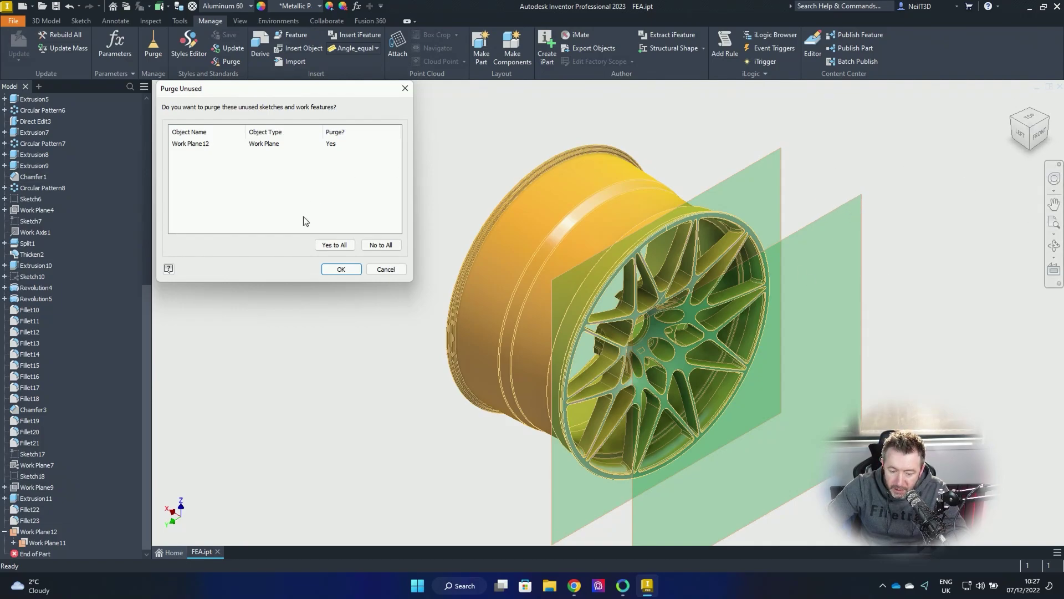
click(342, 269)
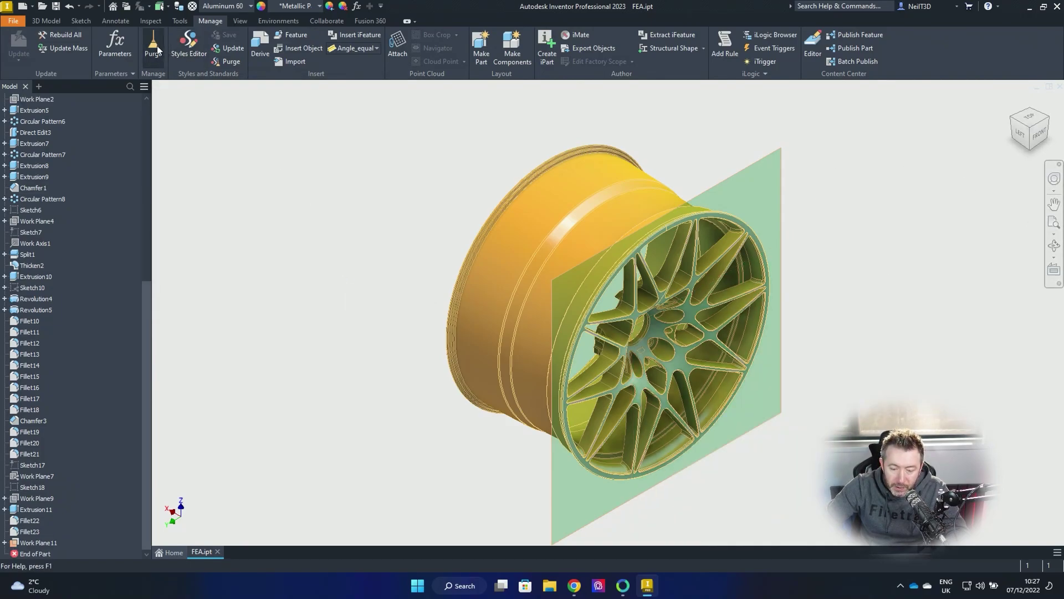
click(156, 49)
click(344, 268)
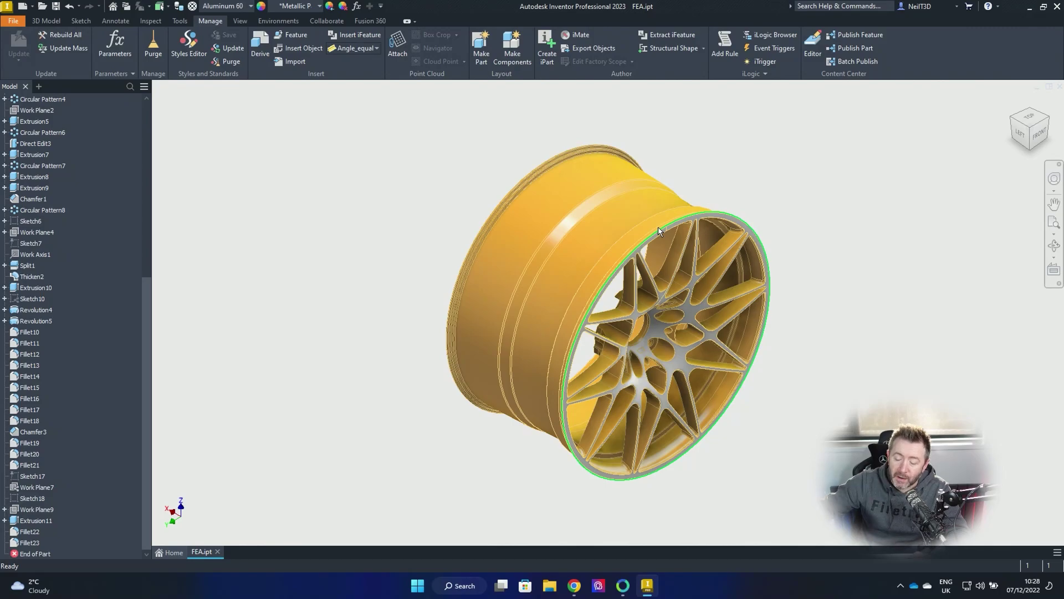
- Scroll the model browser back to the top of the wheel's feature tree
mouse_move(659, 227)
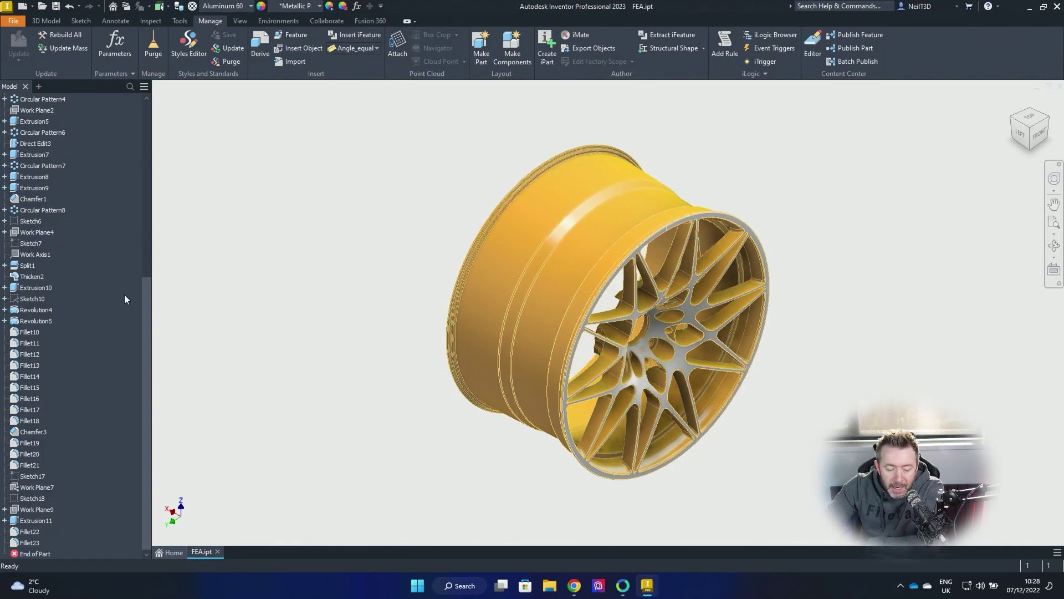
drag(145, 301, 146, 119)
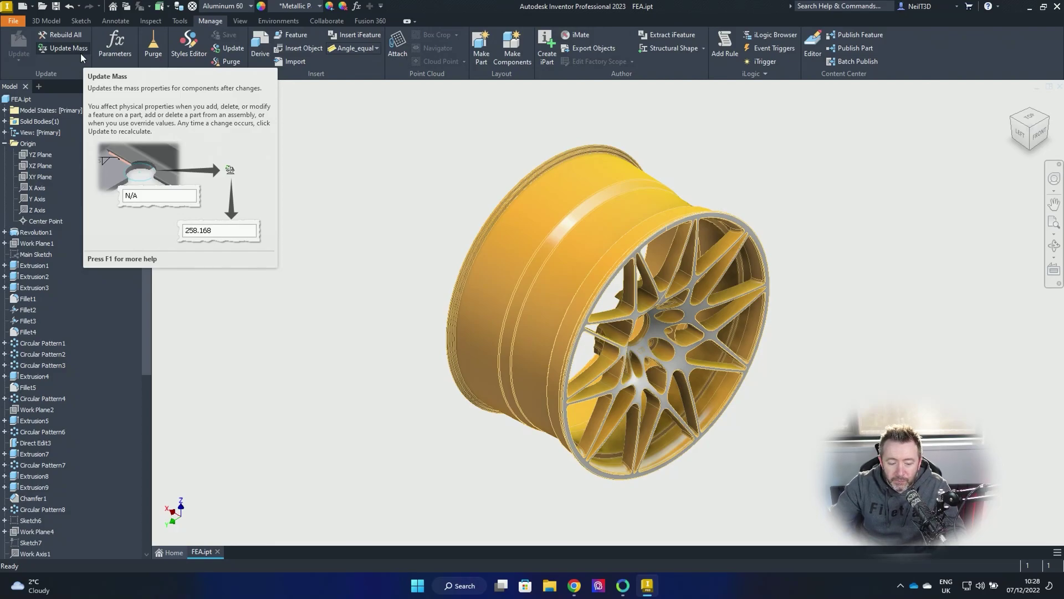
- Sketch a circle on the front plane beside the wheel with a 67.895 diameter
click(38, 22)
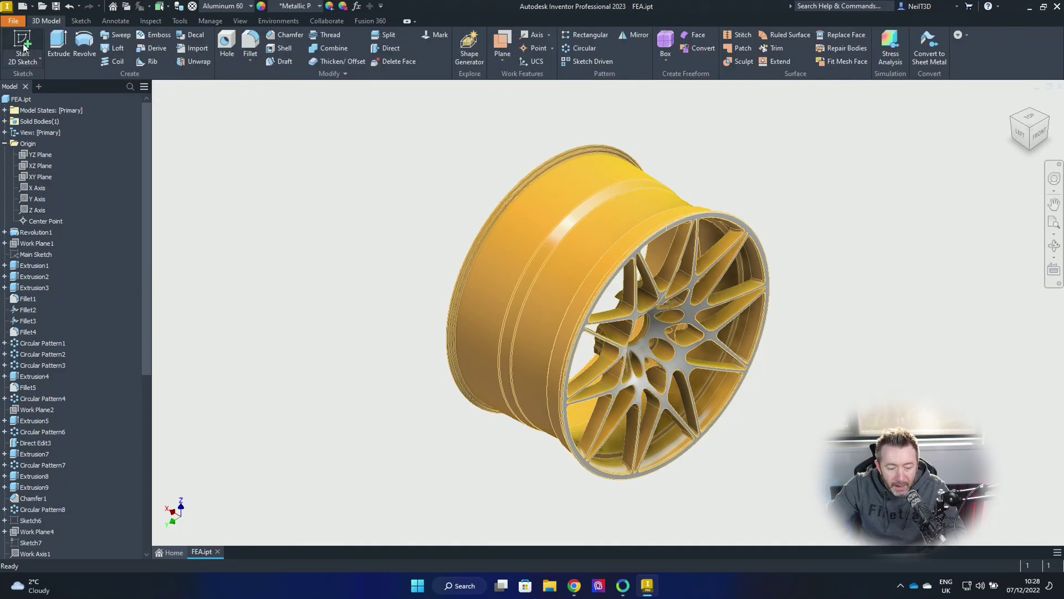
click(23, 42)
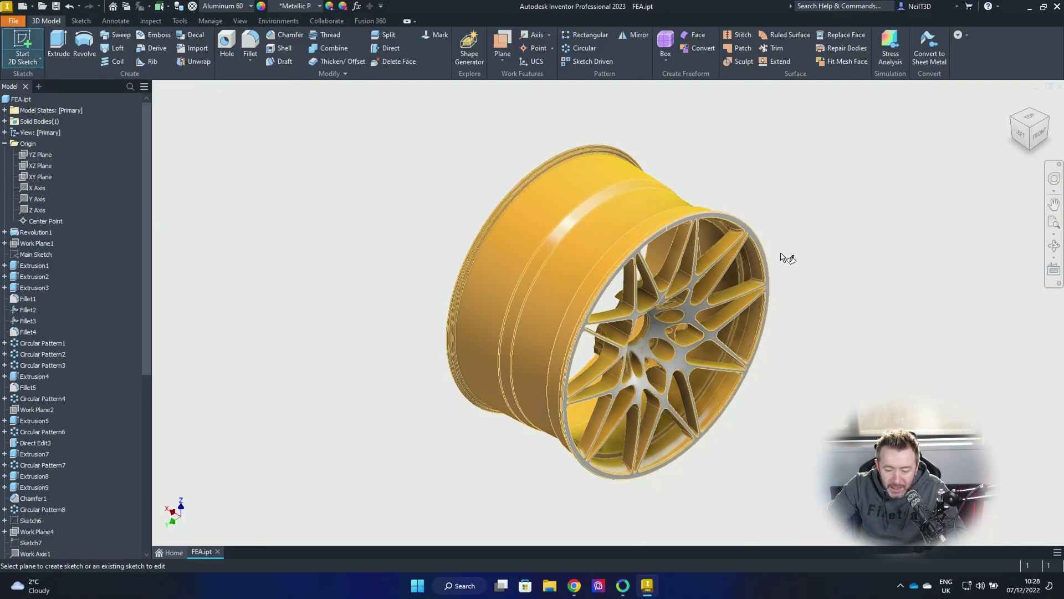
click(690, 219)
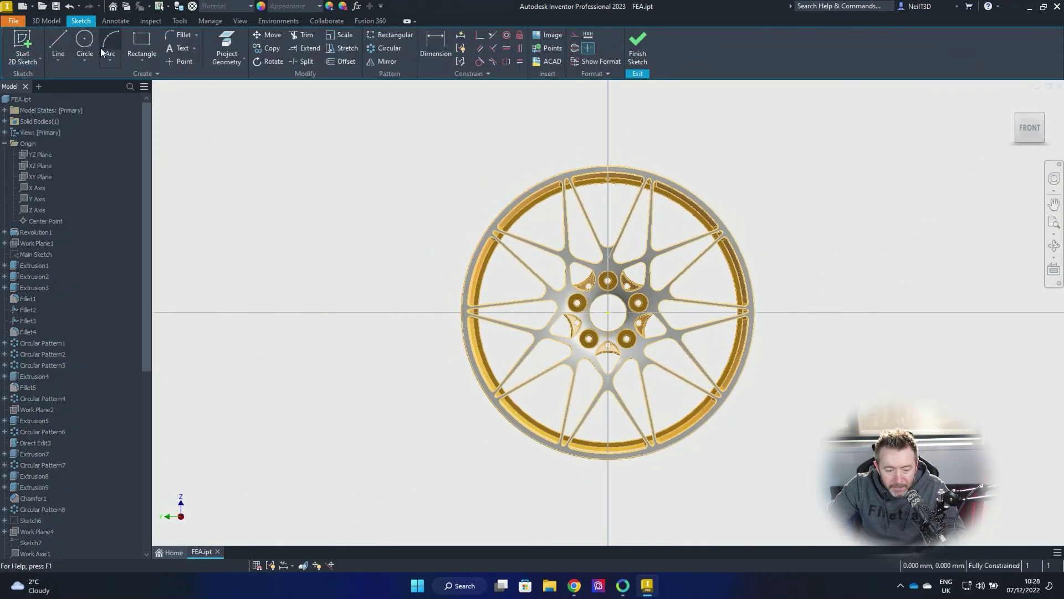
click(85, 46)
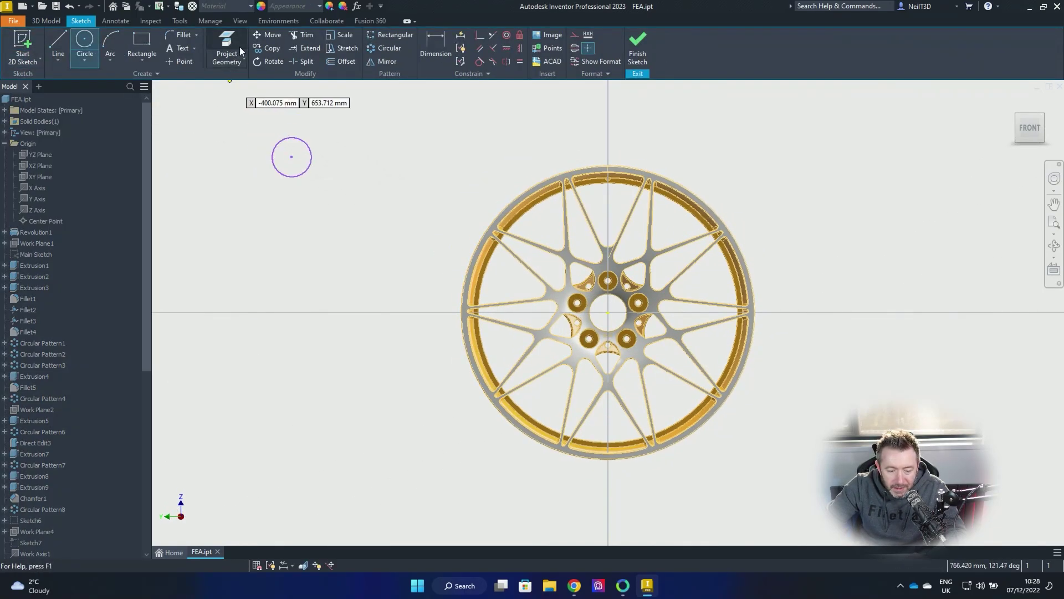
click(435, 44)
click(298, 174)
click(324, 208)
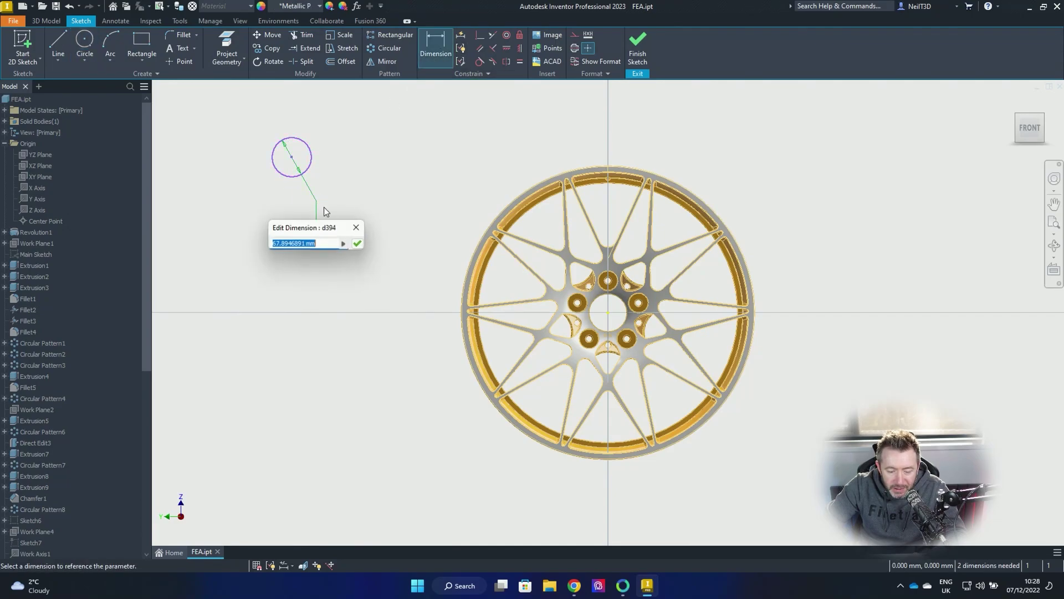
click(357, 242)
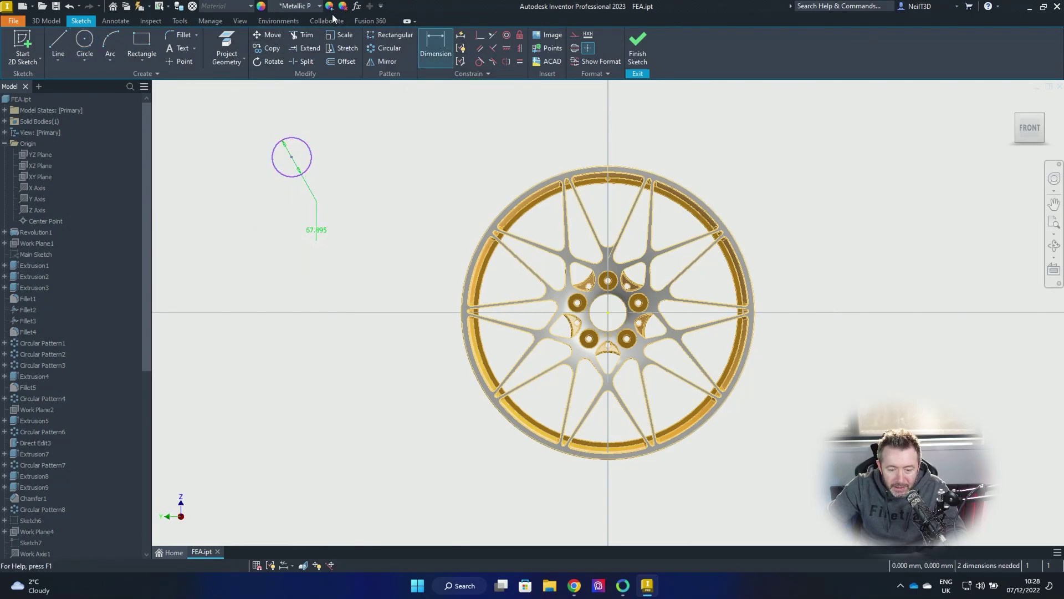
- Check the Parameters list, finish the sketch, and view Sketch20's browser options
click(356, 6)
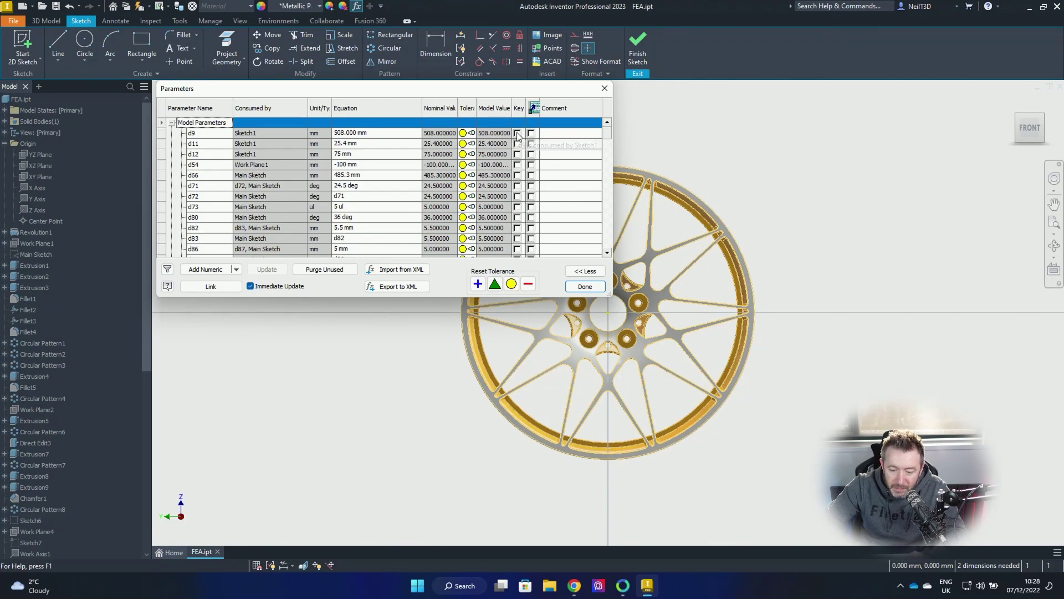
click(603, 89)
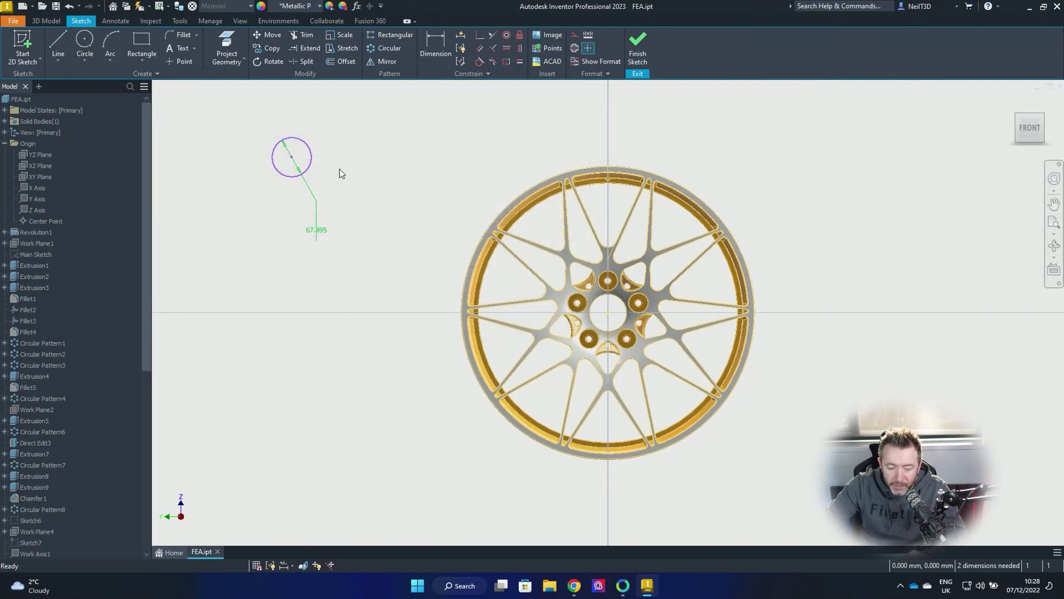
click(638, 49)
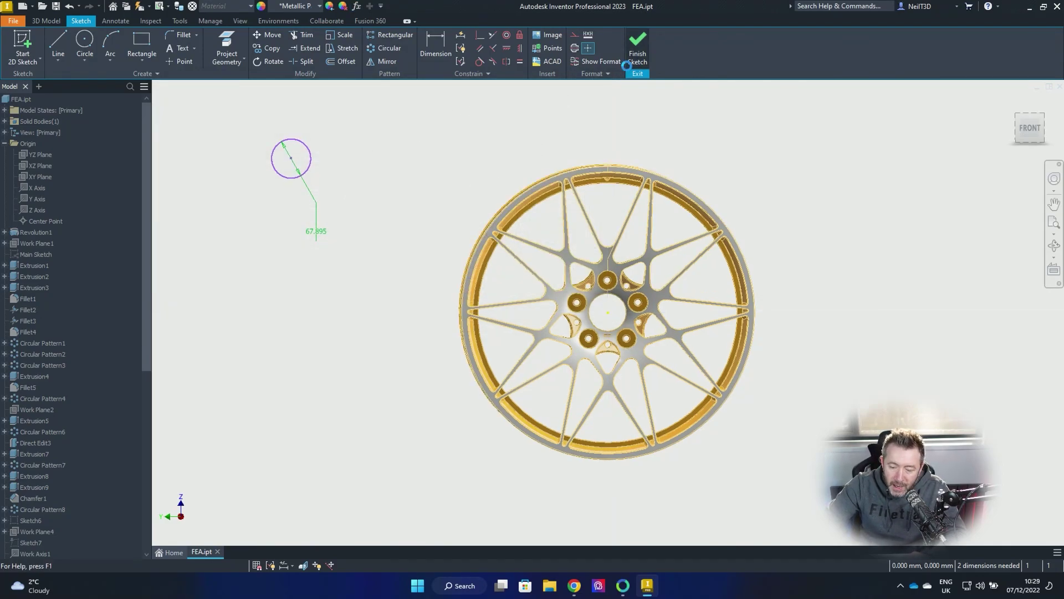
scroll(28, 452, down, 10)
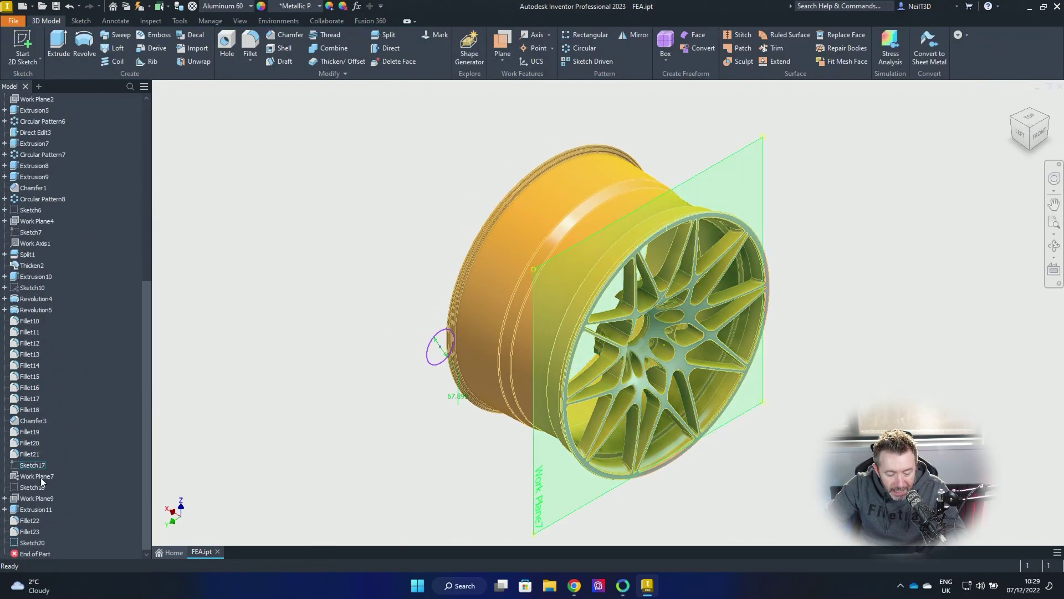
right_click(29, 538)
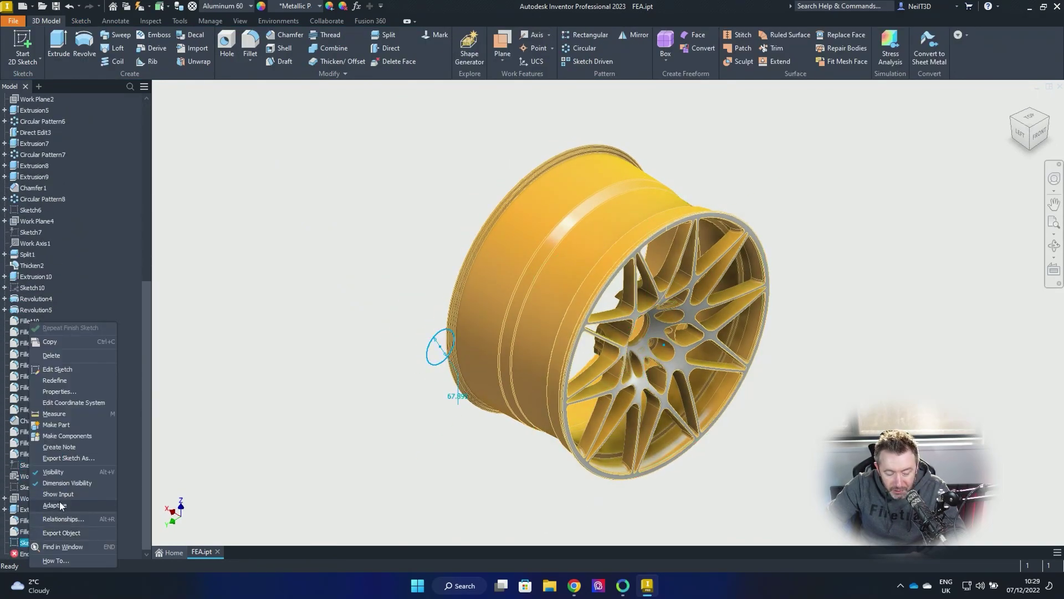
click(247, 308)
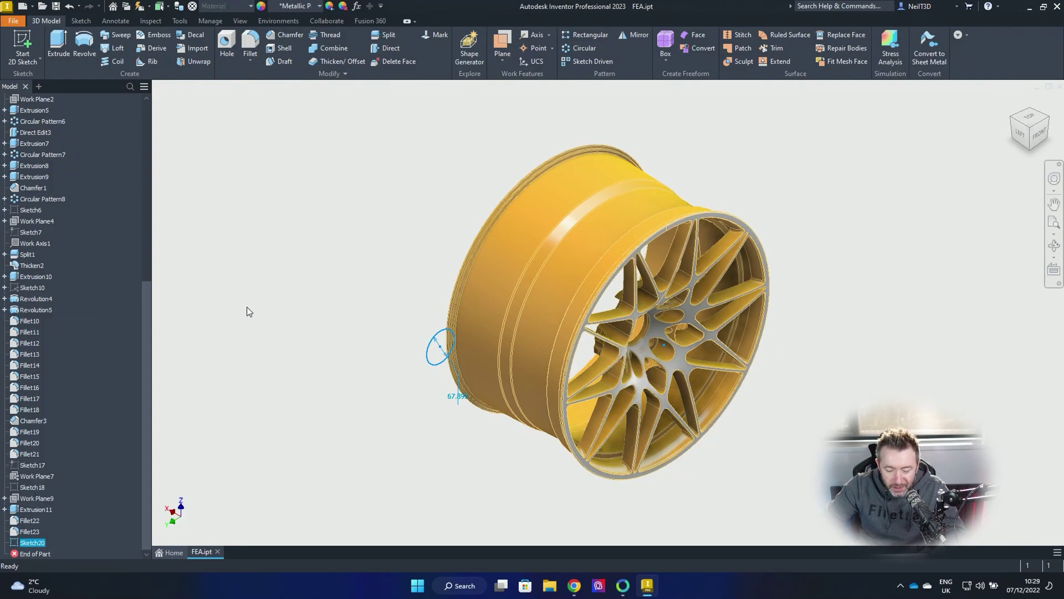
- Mark Sketch20 for purging in Purge Unused, confirm, then undo to restore it
click(220, 23)
click(153, 44)
click(195, 146)
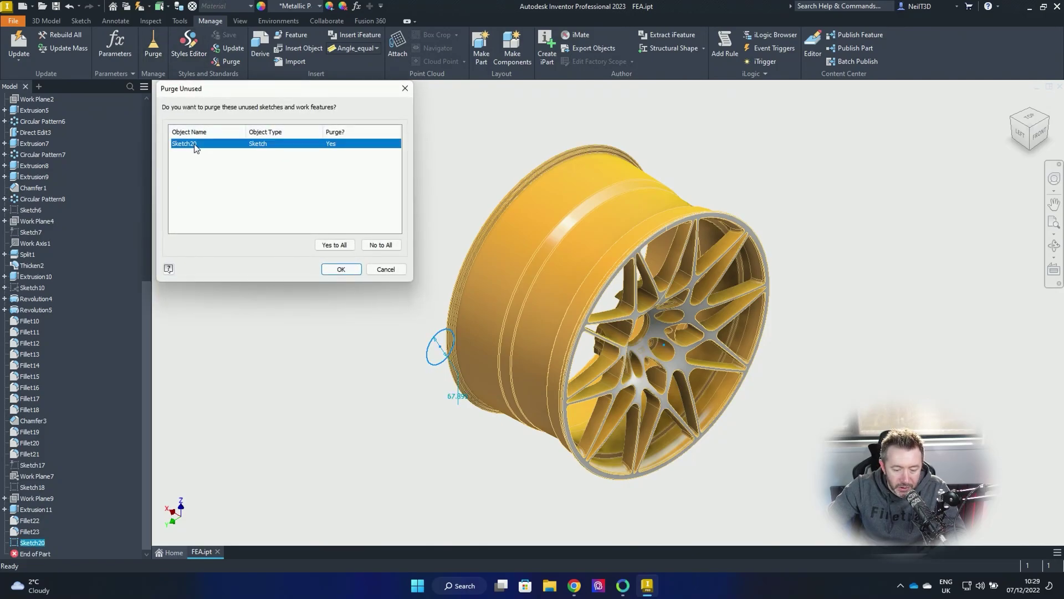
click(333, 145)
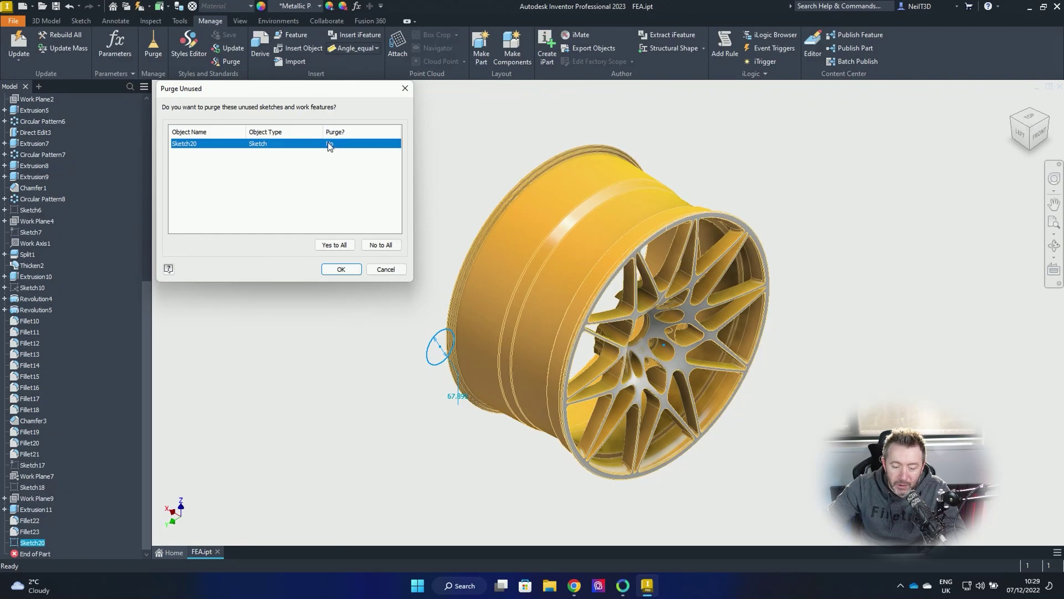
click(330, 147)
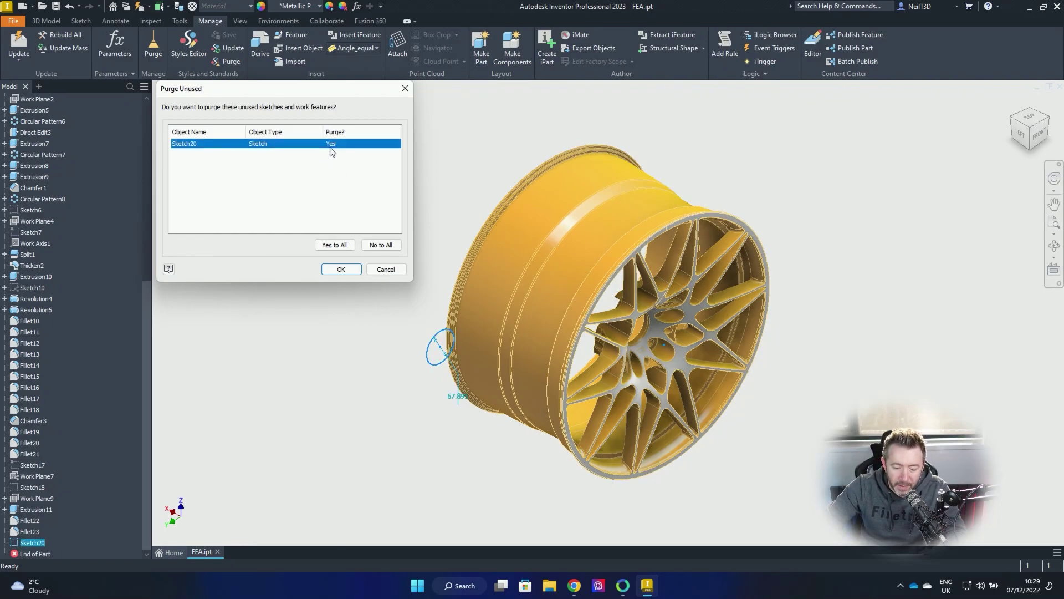
click(354, 271)
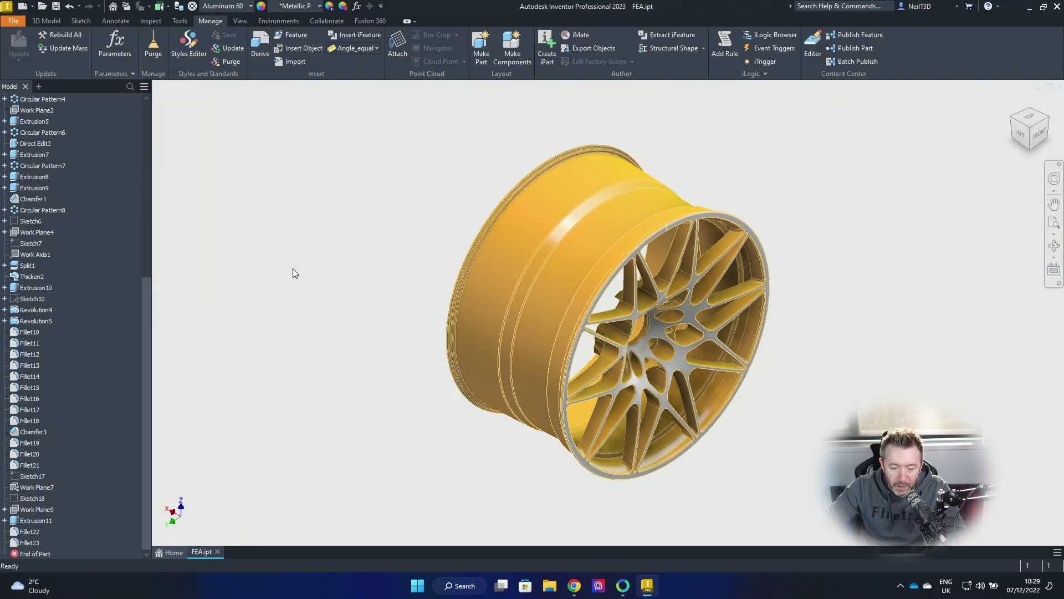
click(69, 6)
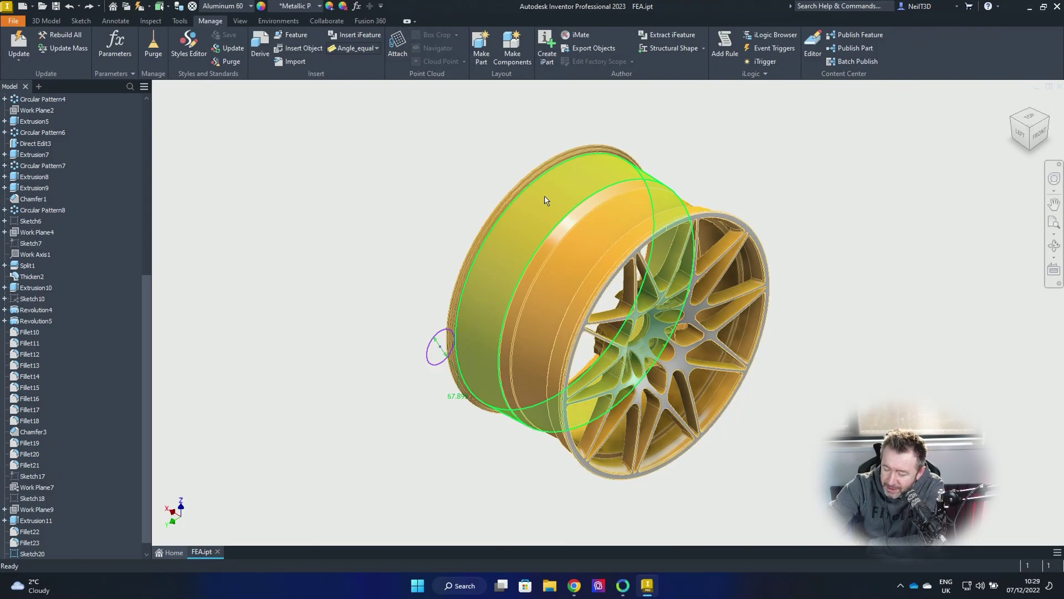
mouse_move(563, 217)
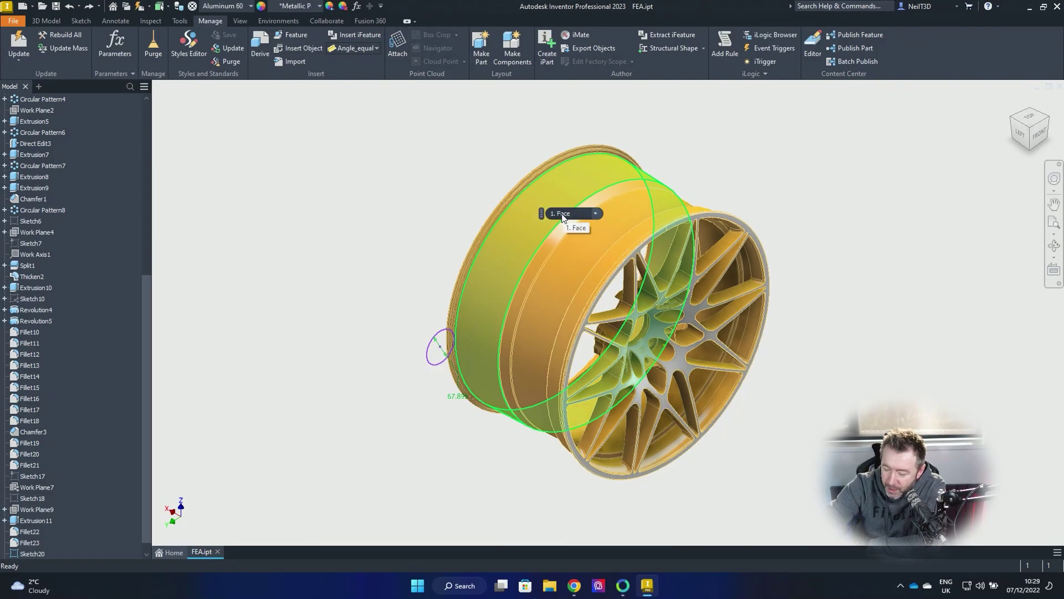